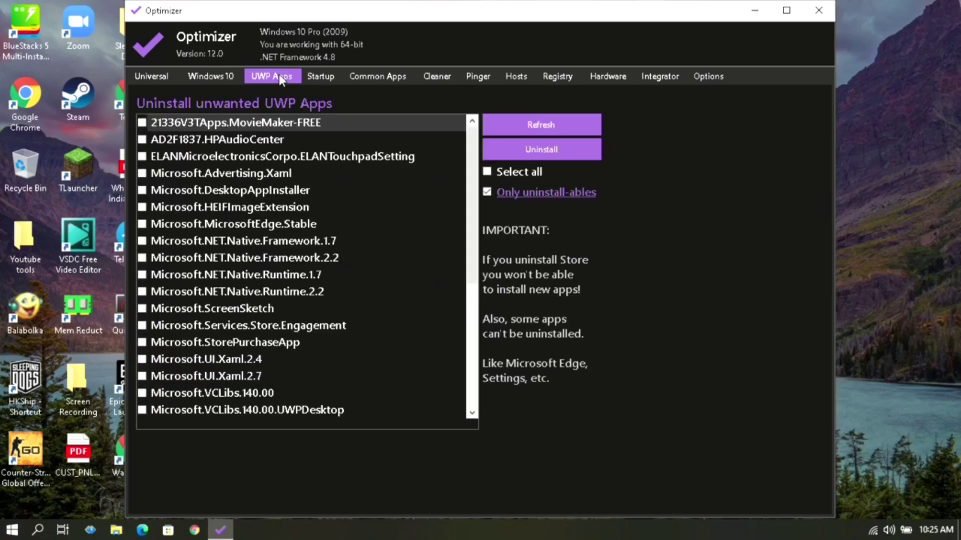
# Mark HPAudioCenter and the ELAN touchpad setting app for removal.
pyautogui.scroll(-5, 319, 179)
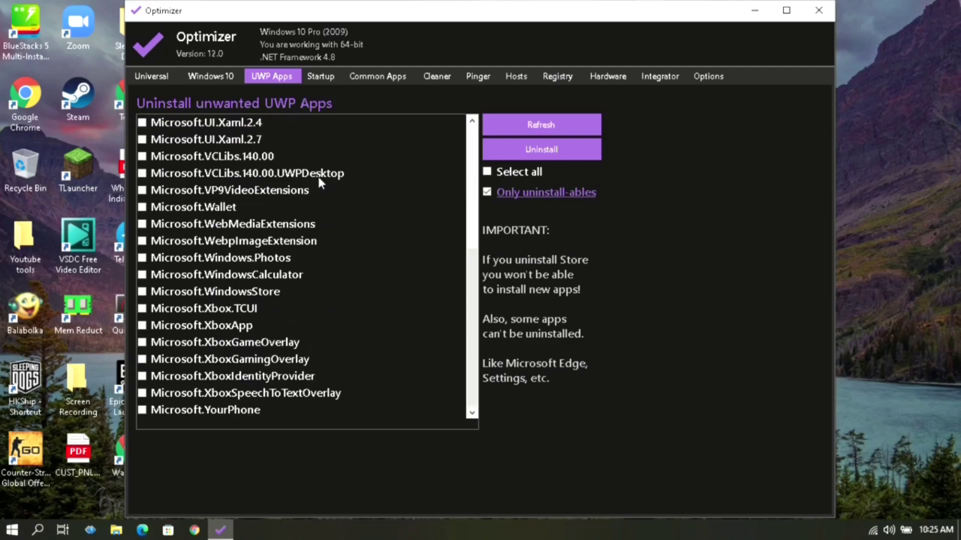
pyautogui.scroll(5, 319, 176)
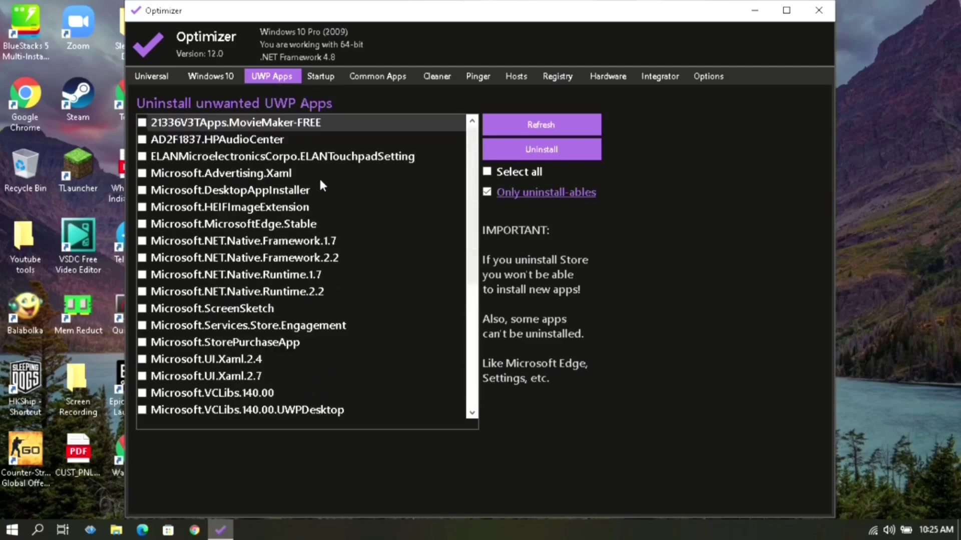
pyautogui.click(143, 141)
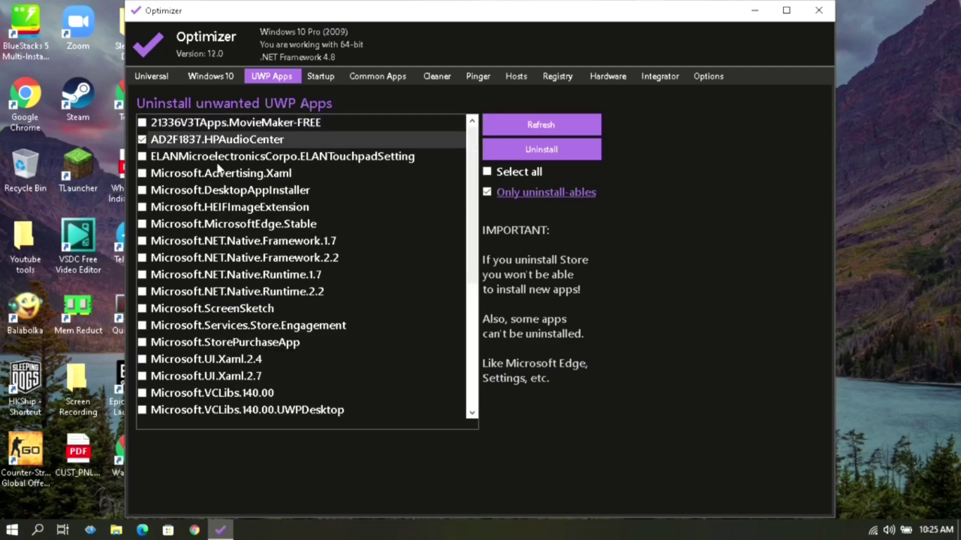
pyautogui.click(142, 158)
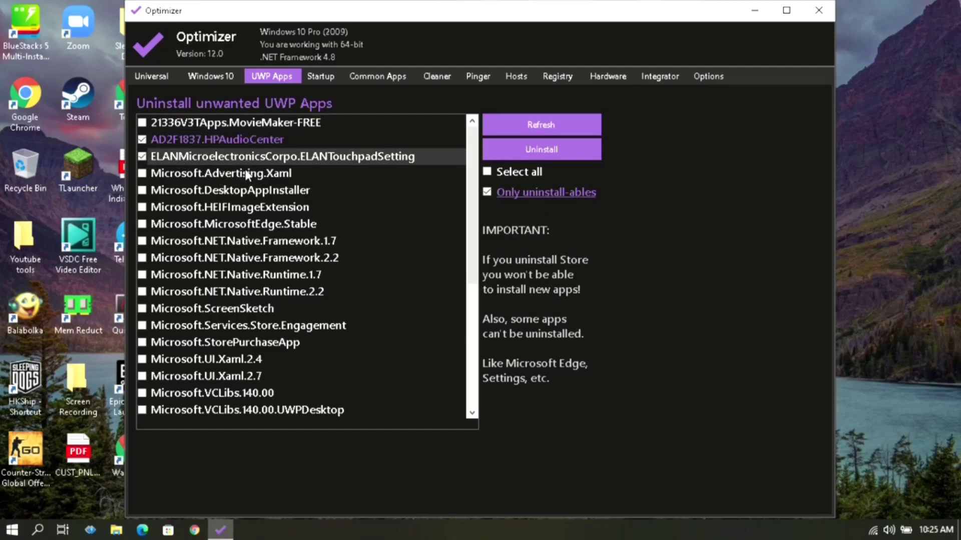
# Also mark the six Xbox apps and YourPhone, then start the uninstall.
pyautogui.scroll(-5, 263, 222)
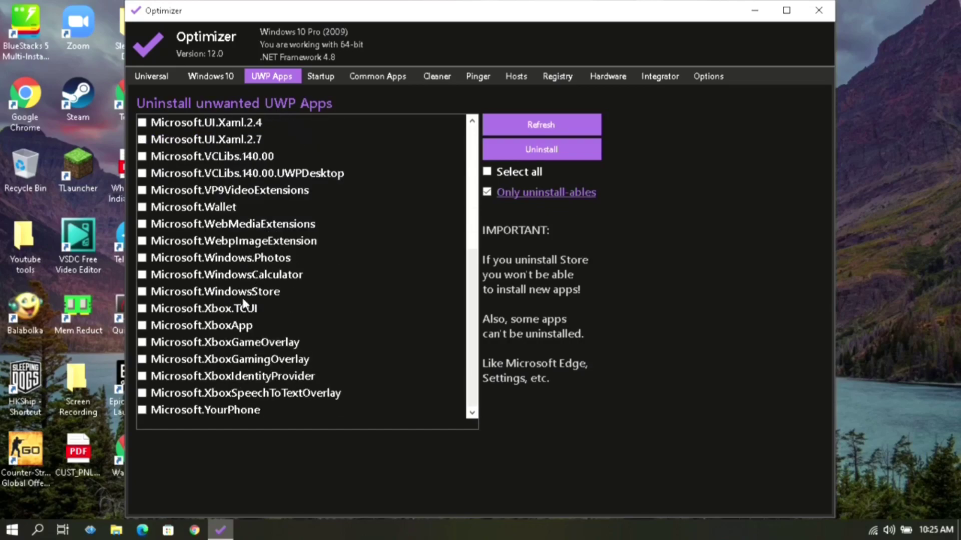
pyautogui.click(142, 308)
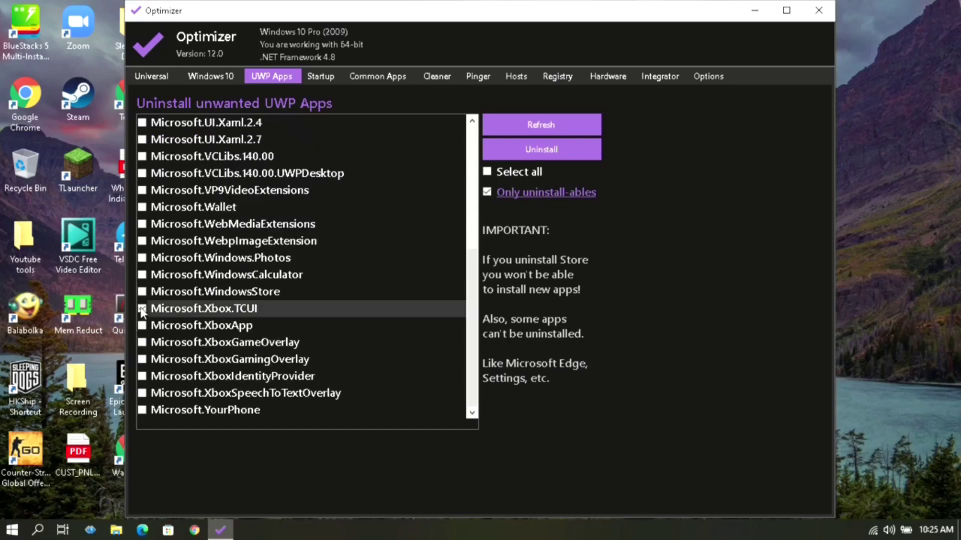
pyautogui.click(142, 325)
pyautogui.click(142, 343)
pyautogui.click(142, 359)
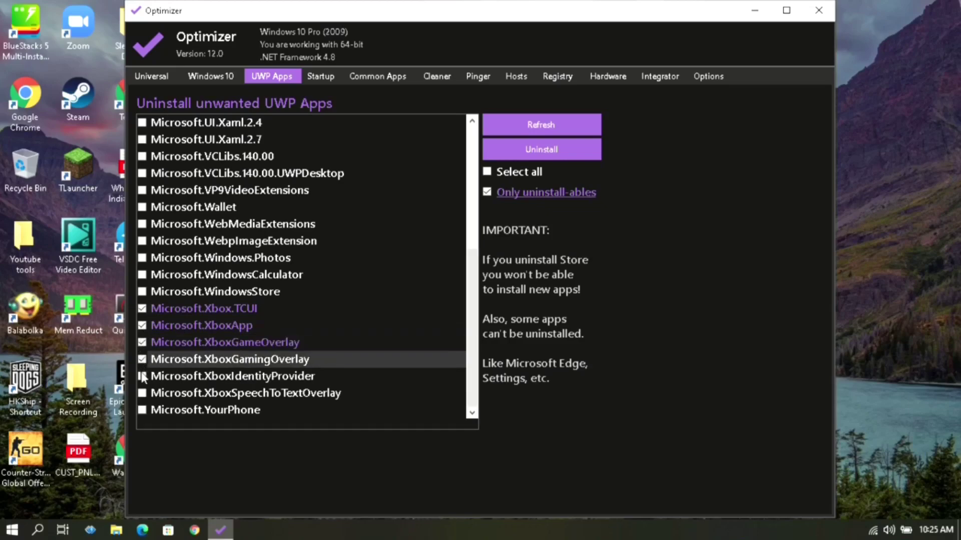
pyautogui.click(142, 376)
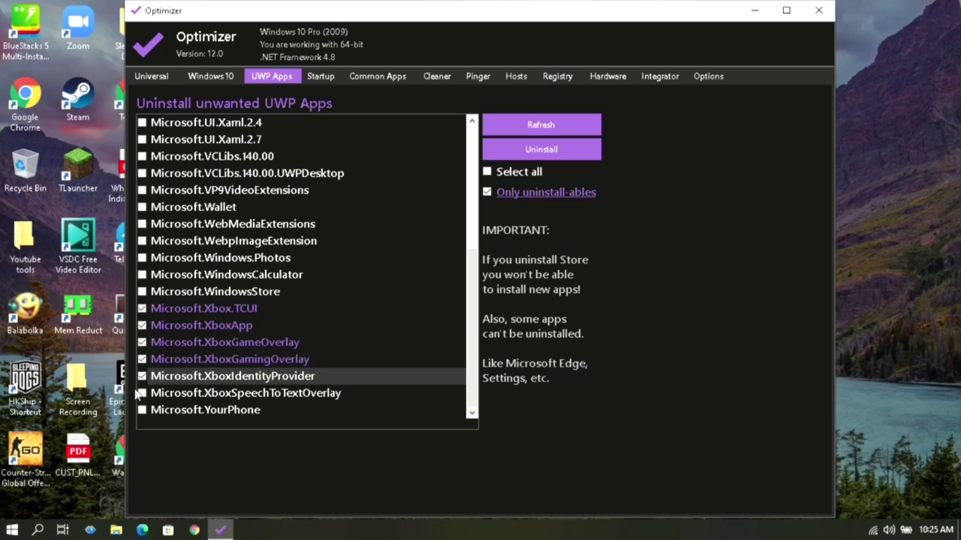
pyautogui.click(142, 393)
pyautogui.click(142, 410)
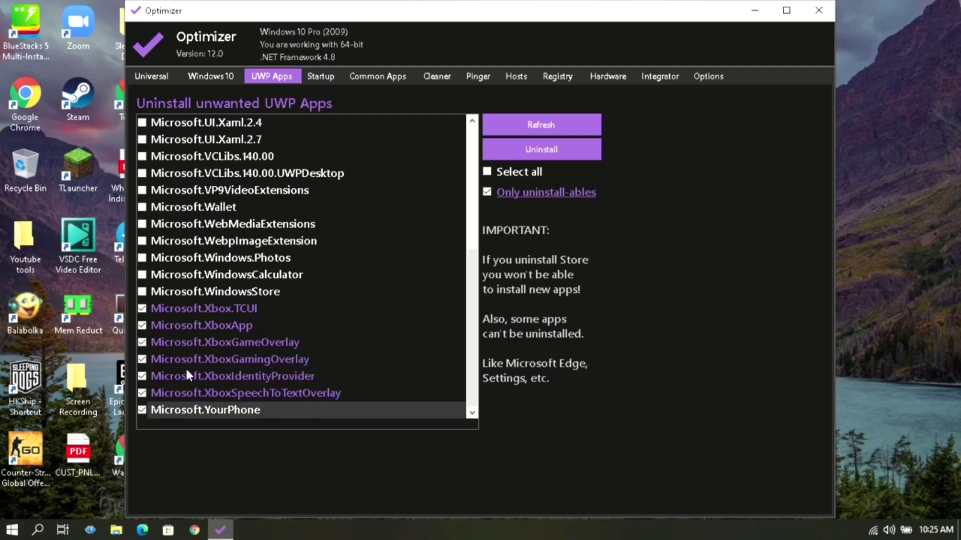
pyautogui.scroll(6, 185, 367)
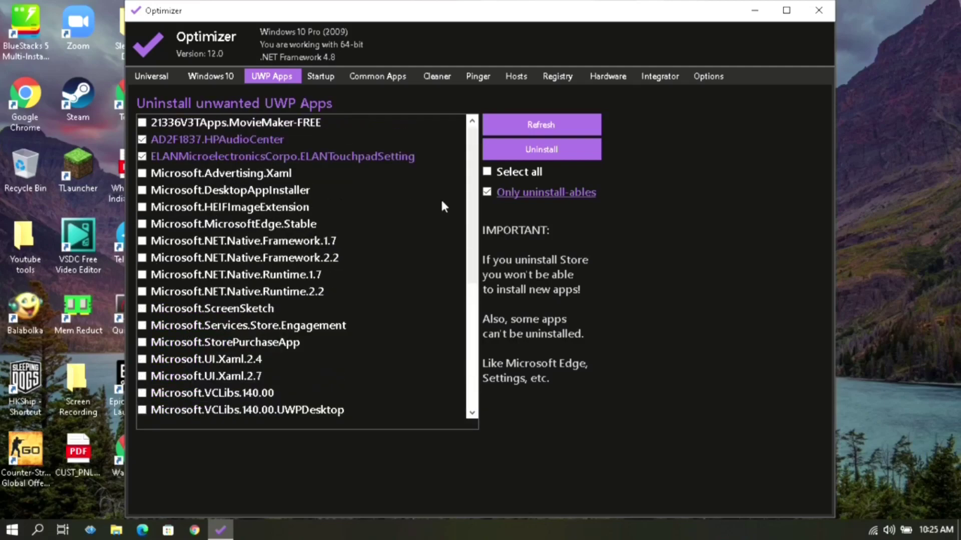
pyautogui.click(550, 157)
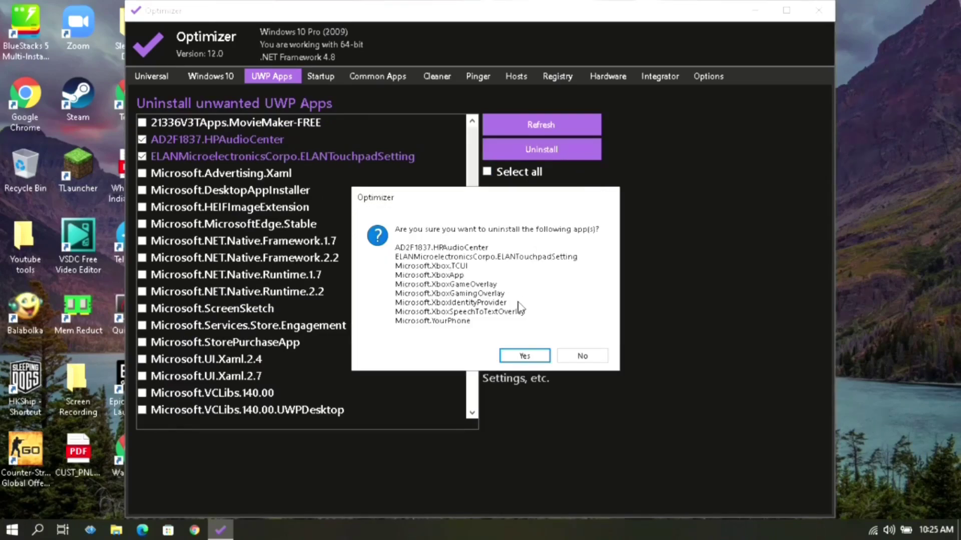
# Confirm removing the nine apps, then go to the Cleaner page.
pyautogui.click(523, 357)
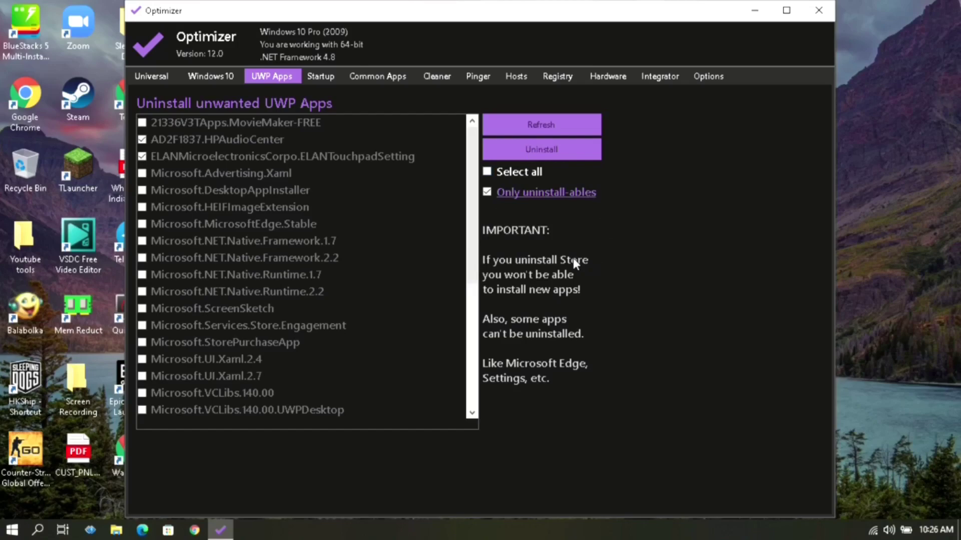
pyautogui.click(378, 76)
pyautogui.click(437, 76)
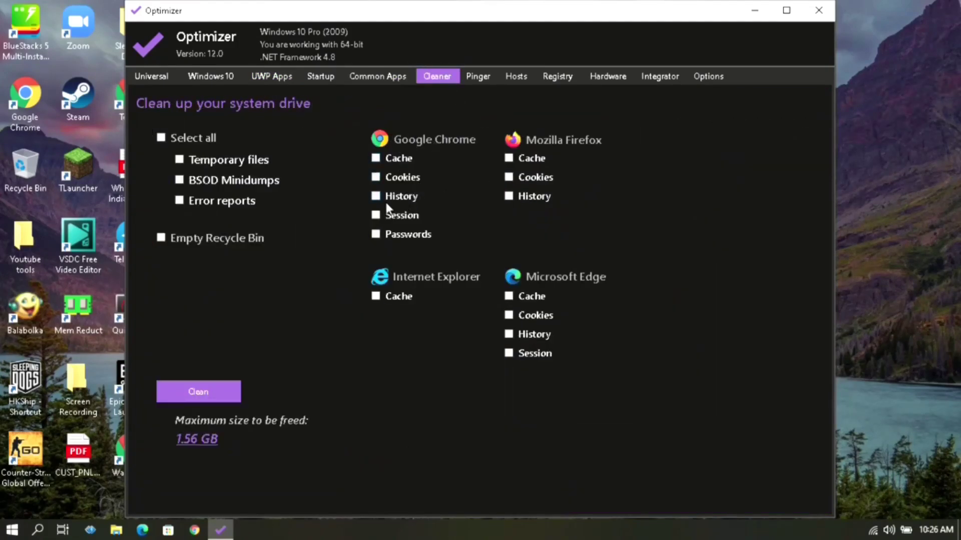
# Select temporary files, minidumps, error reports, Recycle Bin, and Chrome cookies, history and passwords.
pyautogui.click(161, 137)
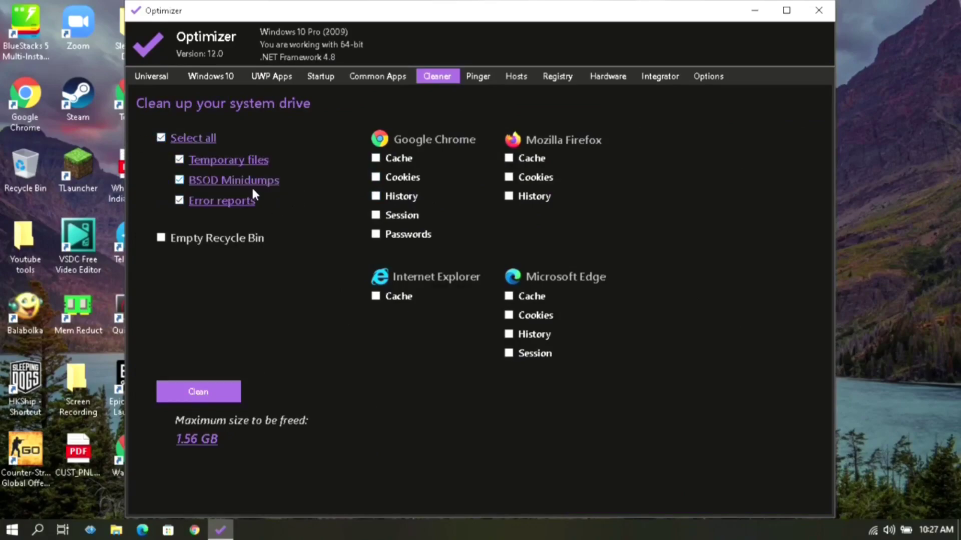
pyautogui.click(161, 239)
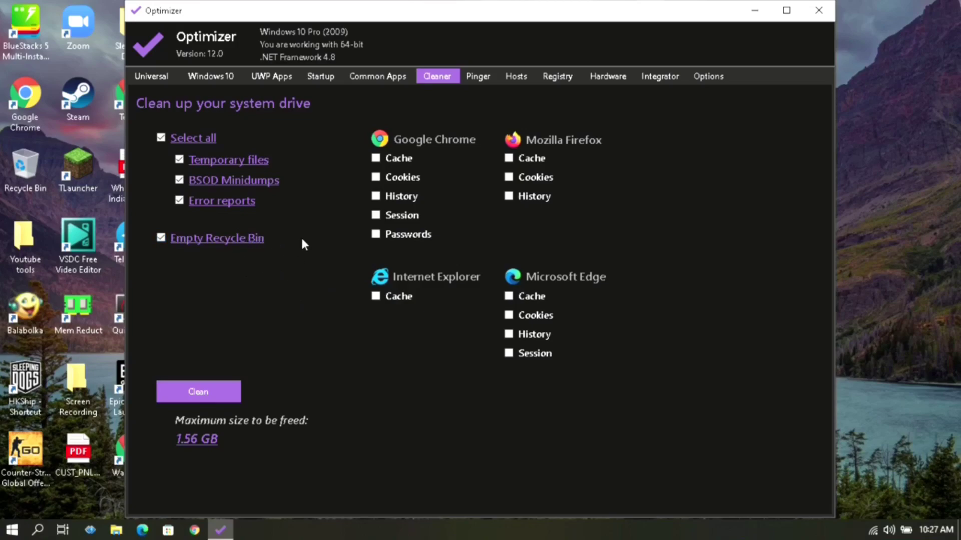
pyautogui.click(377, 177)
pyautogui.click(376, 196)
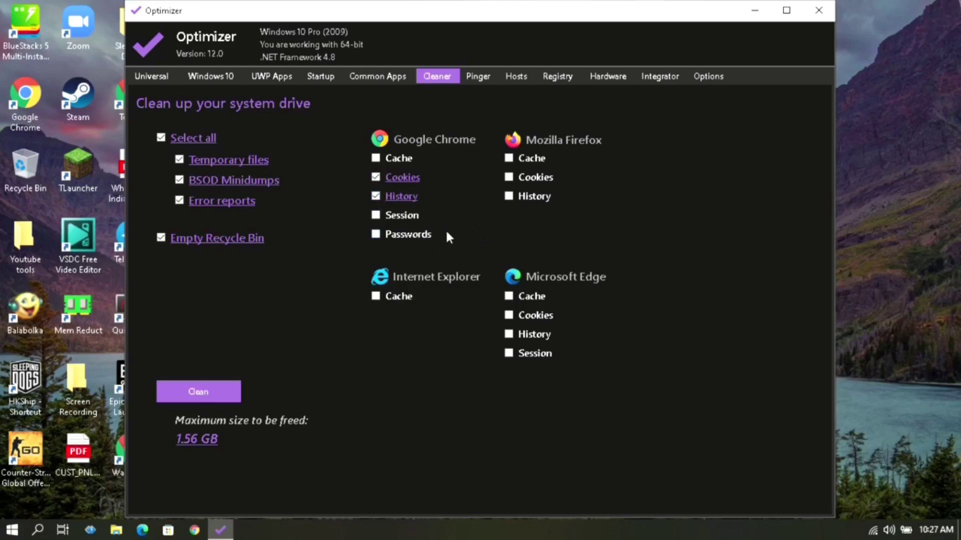
pyautogui.click(376, 234)
# Add Firefox and Edge cache and history, then preview the files to clean.
pyautogui.click(509, 158)
pyautogui.click(508, 197)
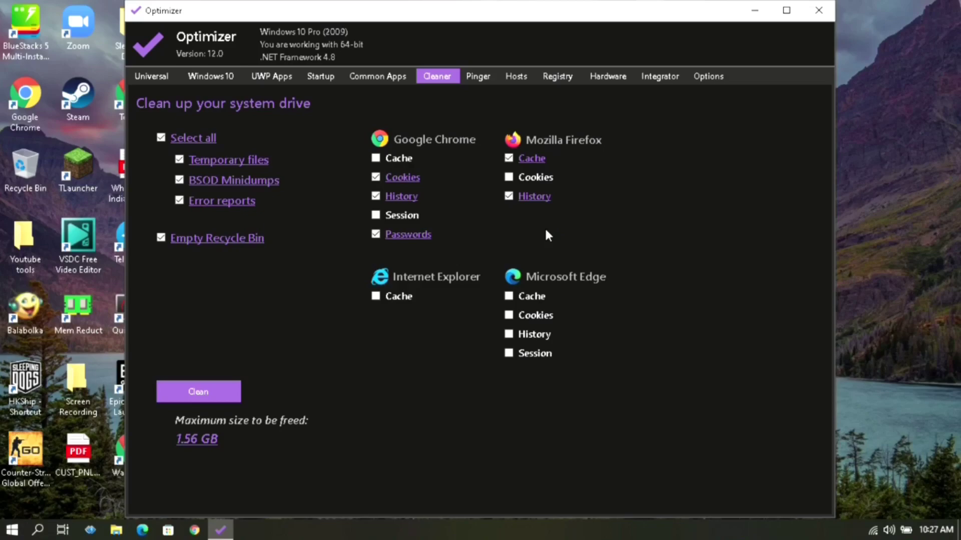
pyautogui.click(509, 296)
pyautogui.click(508, 334)
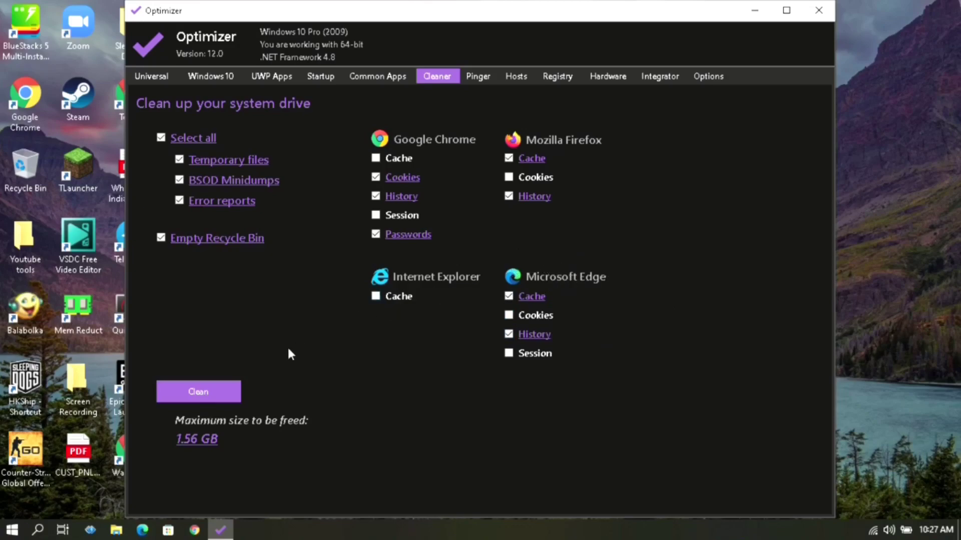
pyautogui.click(213, 396)
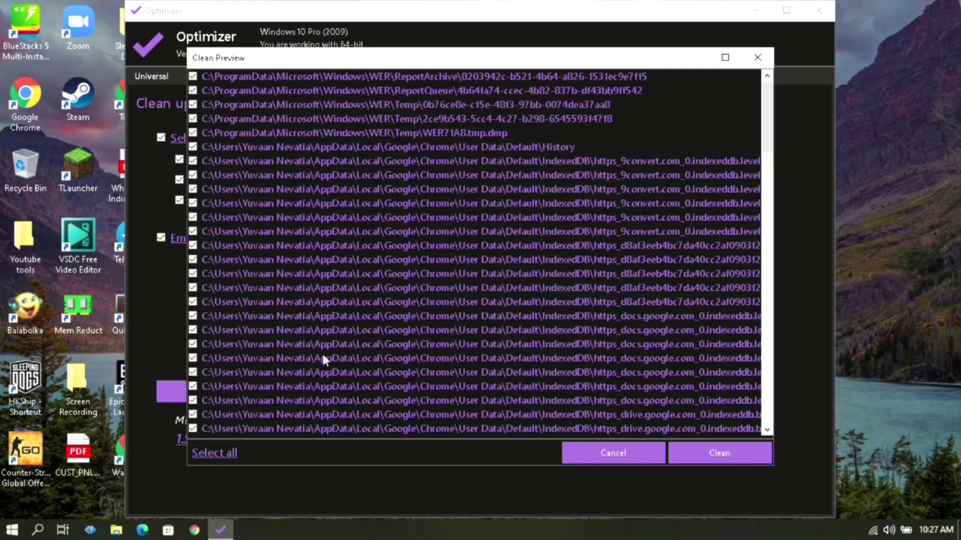
pyautogui.scroll(-15, 500, 322)
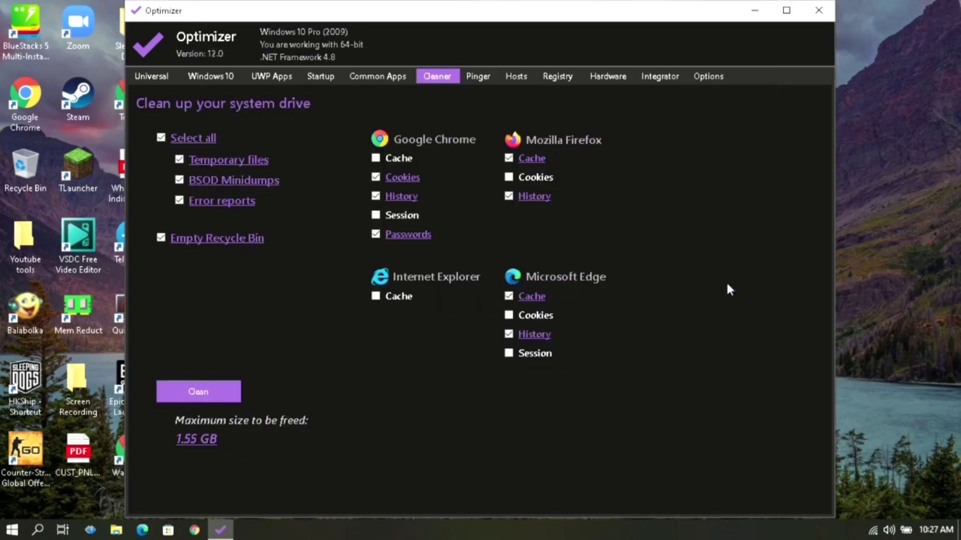
# Ping google.com in the Pinger (3.33 ms average), then go to the registry fixes page.
pyautogui.click(482, 82)
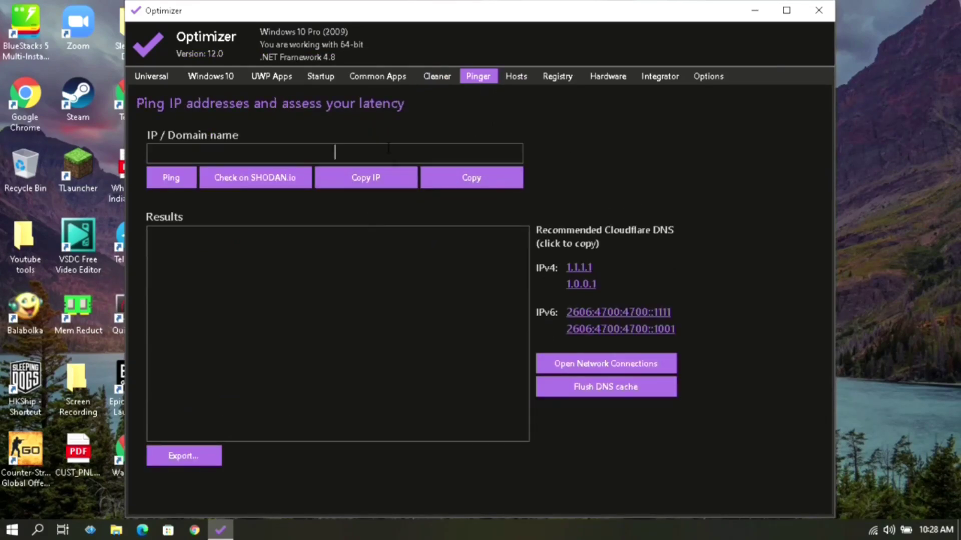
pyautogui.write('google.com')
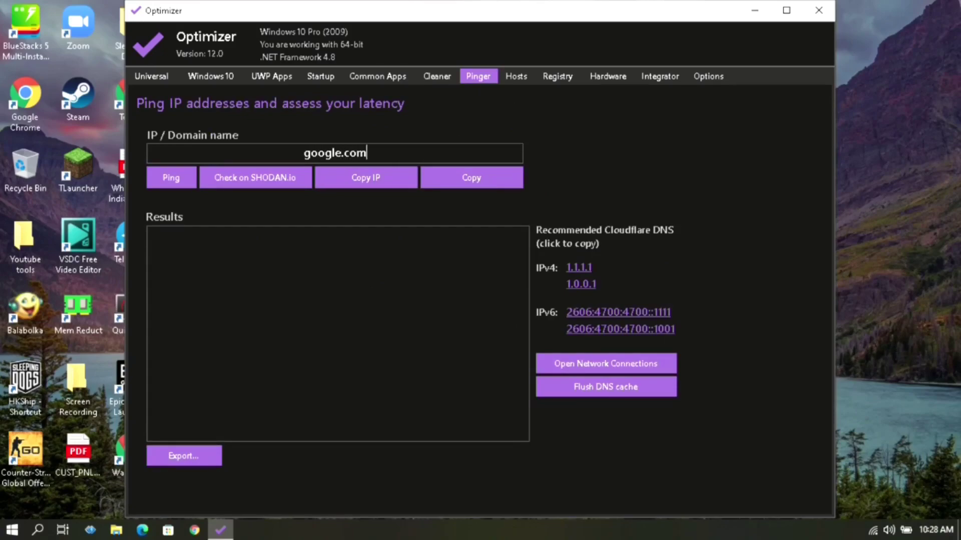
pyautogui.press('Return')
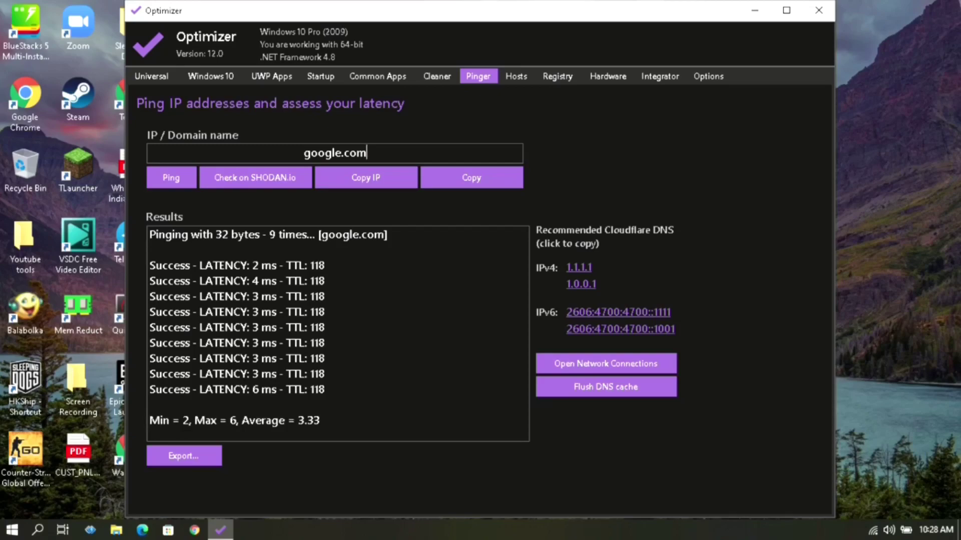
pyautogui.click(557, 76)
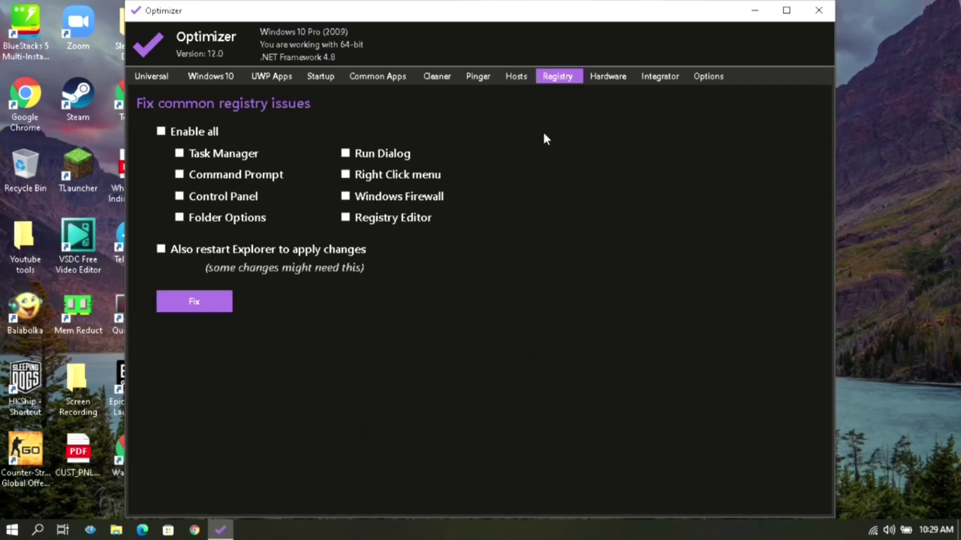
# Enable all eight registry fixes with an Explorer restart, then view the Hardware page.
pyautogui.click(161, 132)
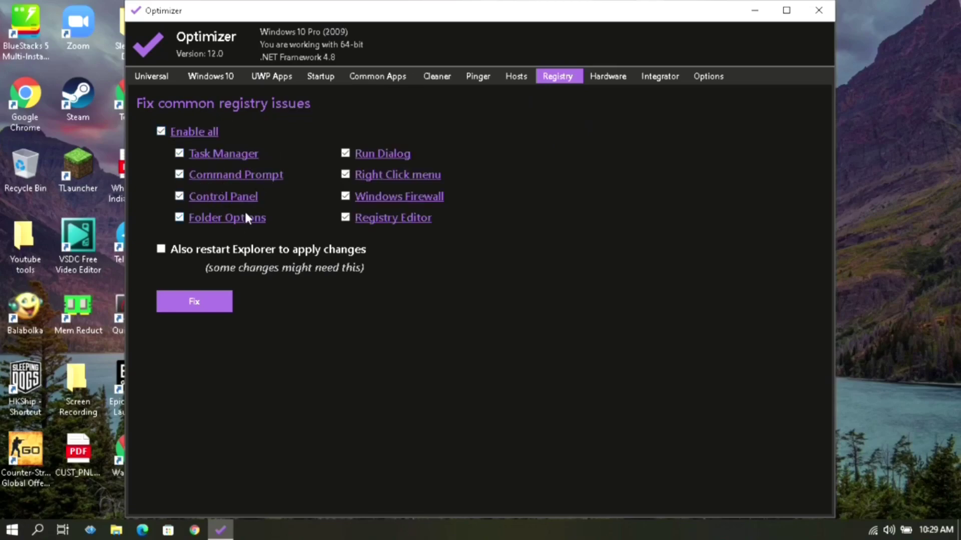
pyautogui.click(161, 249)
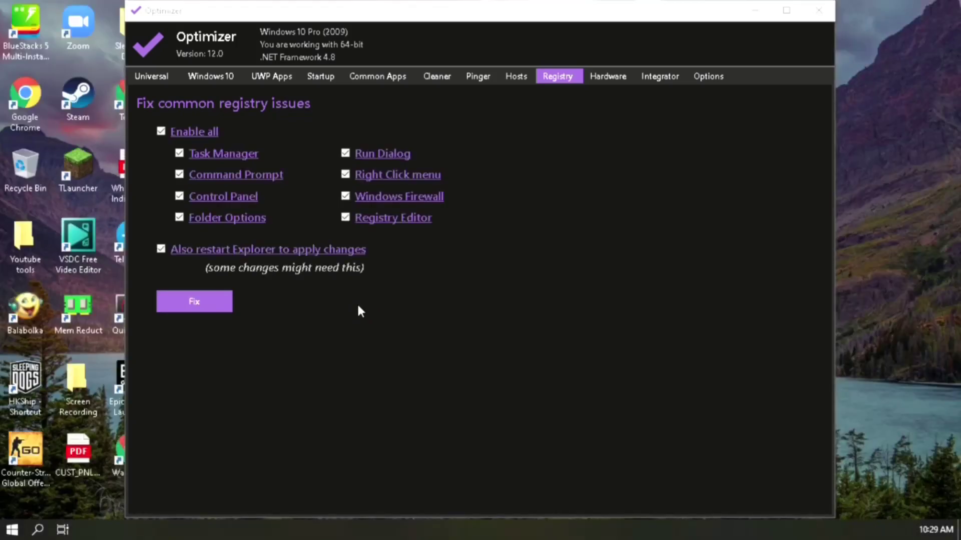
pyautogui.click(660, 76)
pyautogui.click(611, 75)
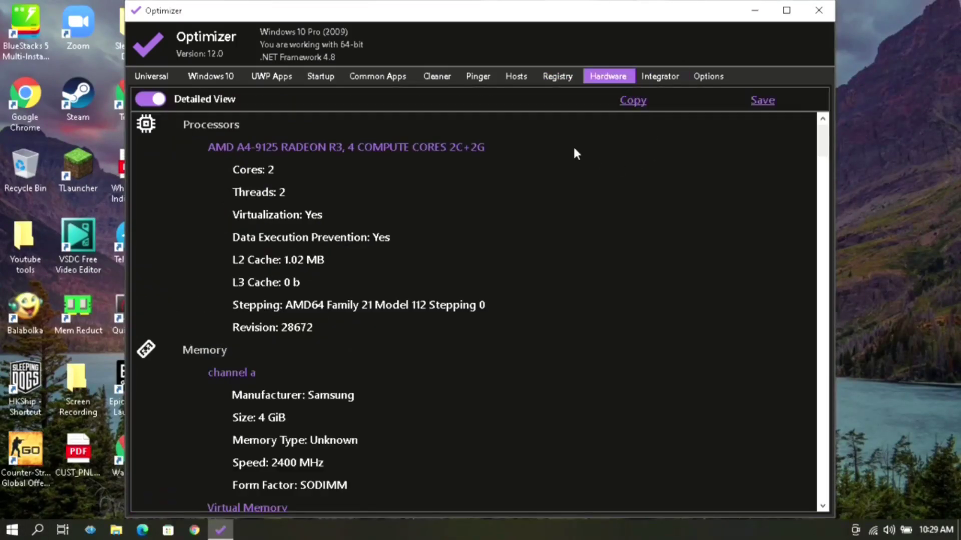
# Browse the hardware list from Processors down to Pointing Devices, then go to Options.
pyautogui.scroll(-1, 505, 212)
pyautogui.scroll(1, 496, 212)
pyautogui.scroll(-7, 304, 239)
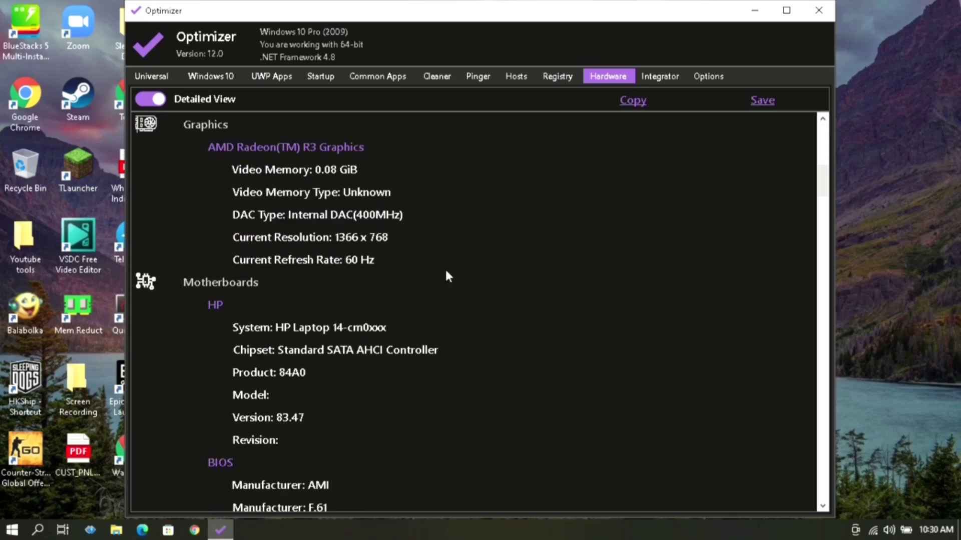
pyautogui.scroll(-1, 400, 253)
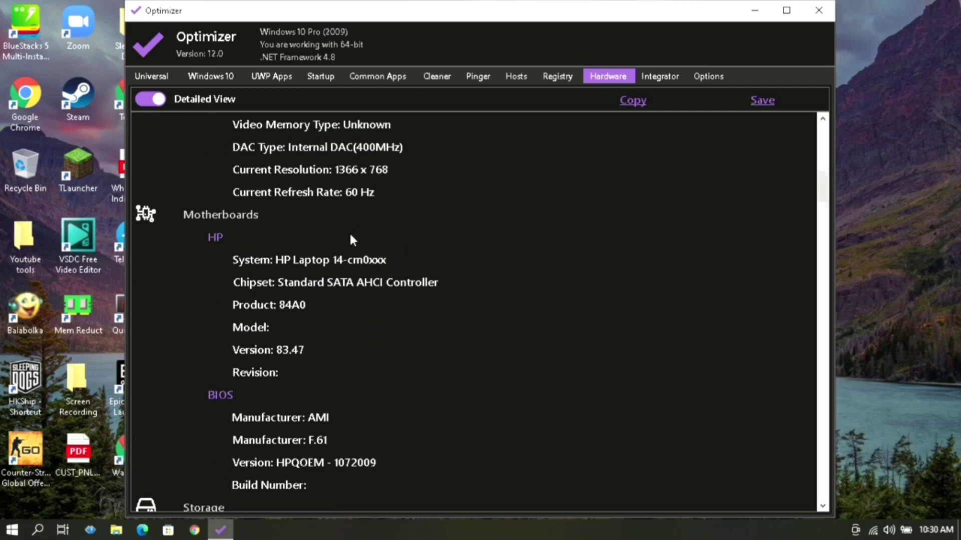
pyautogui.scroll(-2, 350, 240)
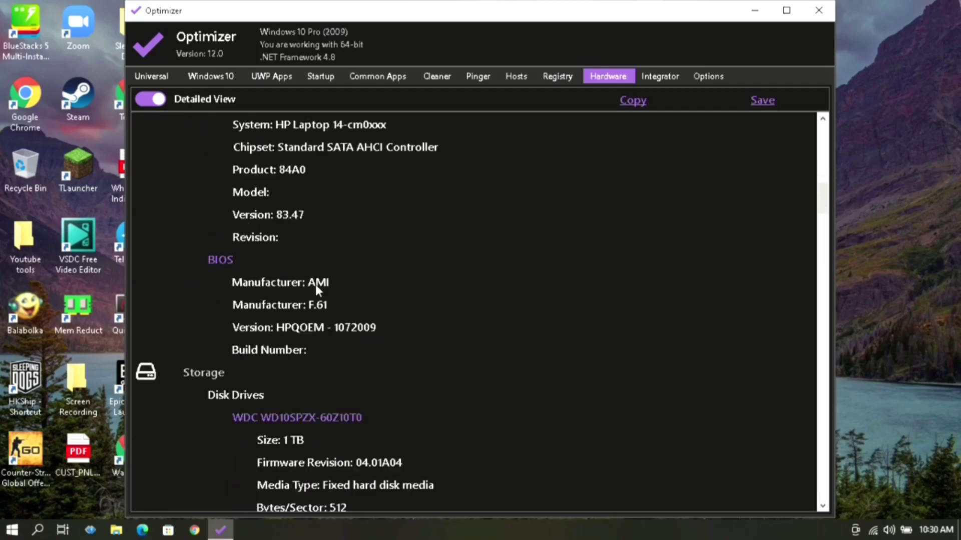
pyautogui.scroll(-1, 331, 285)
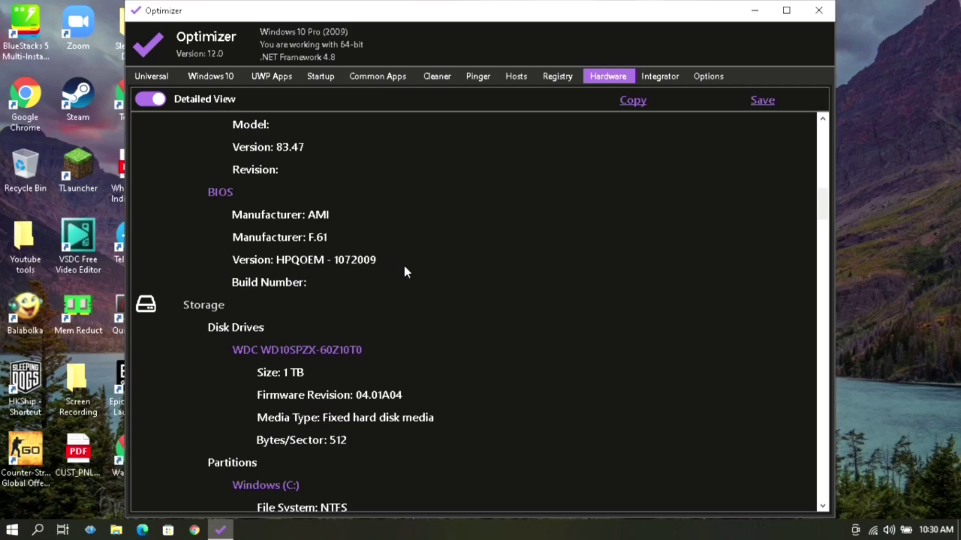
pyautogui.scroll(-1, 405, 266)
pyautogui.scroll(-2, 445, 272)
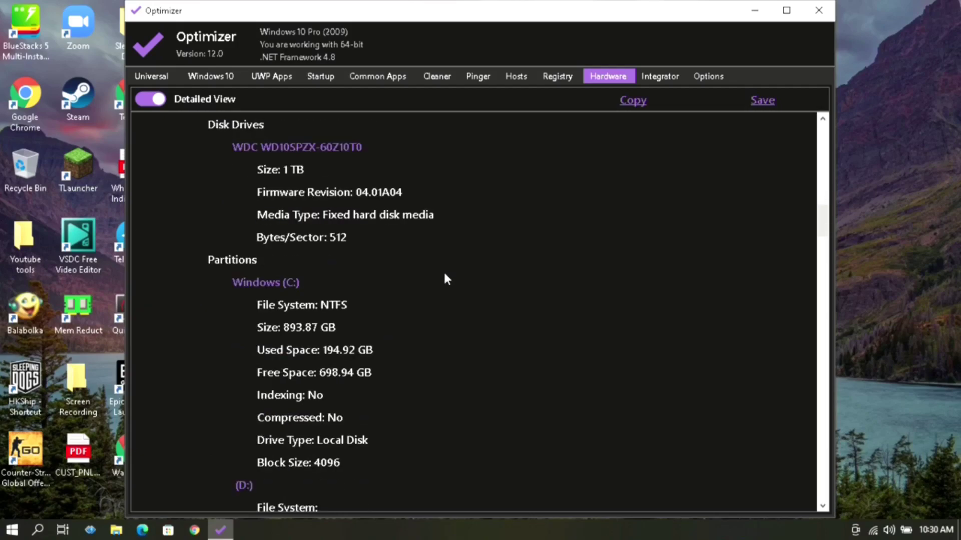
pyautogui.scroll(-2, 445, 275)
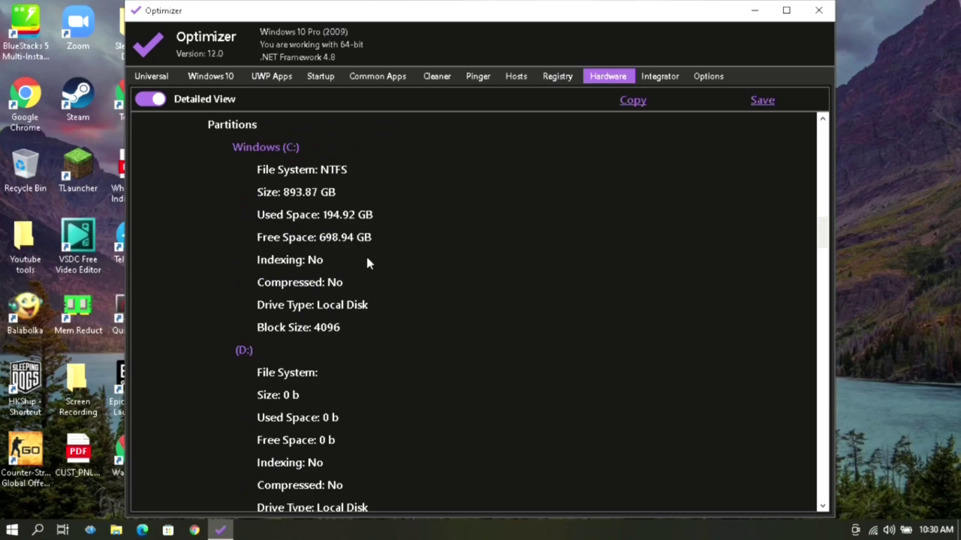
pyautogui.scroll(-7, 322, 262)
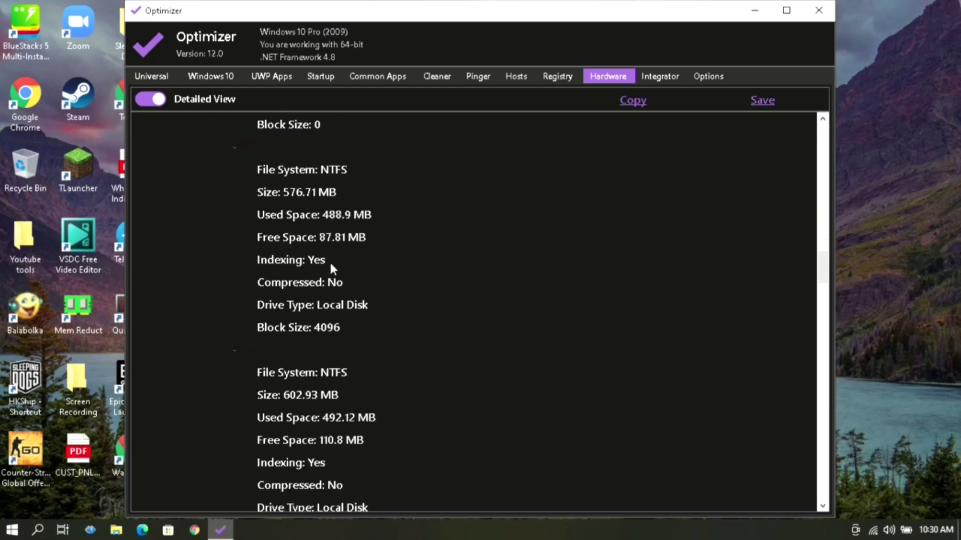
pyautogui.scroll(-4, 335, 262)
pyautogui.scroll(-20, 317, 262)
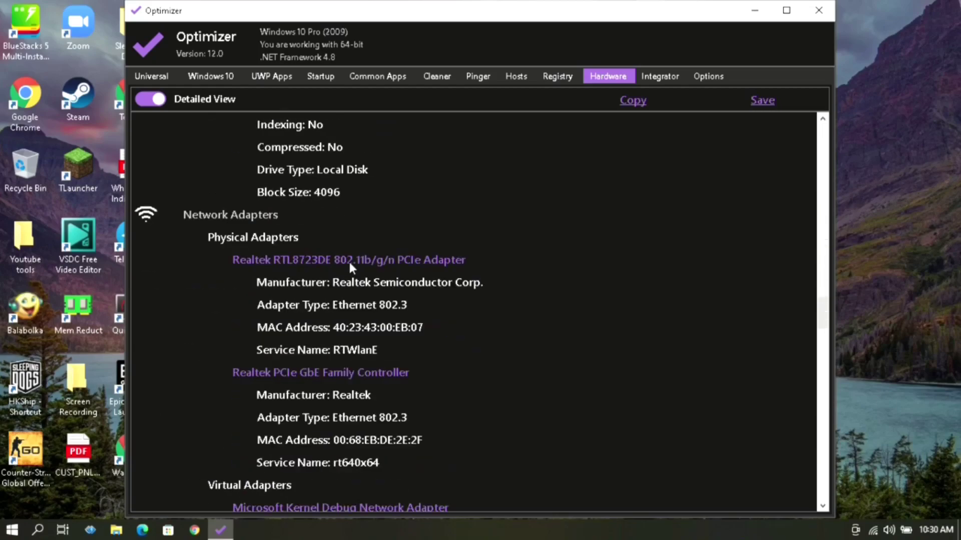
pyautogui.scroll(-12, 330, 260)
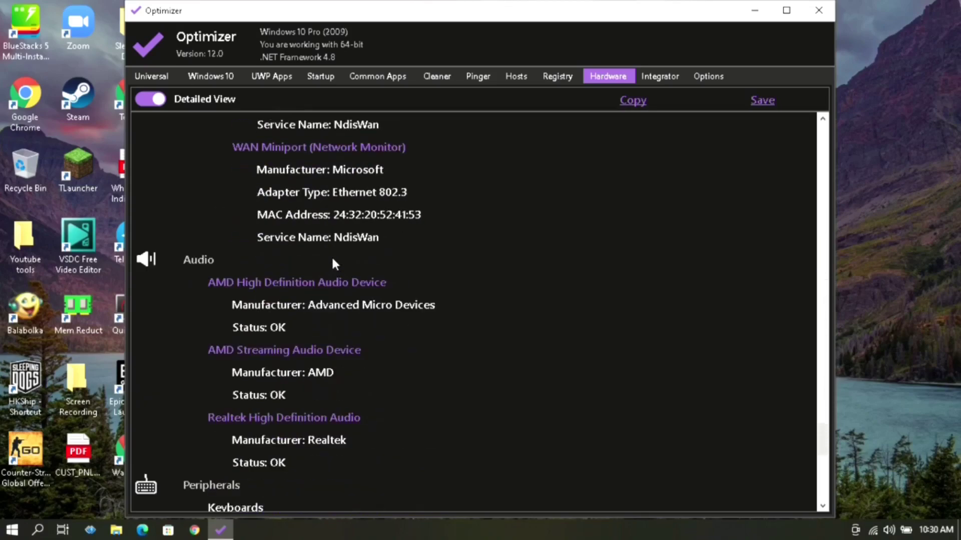
pyautogui.scroll(-2, 333, 263)
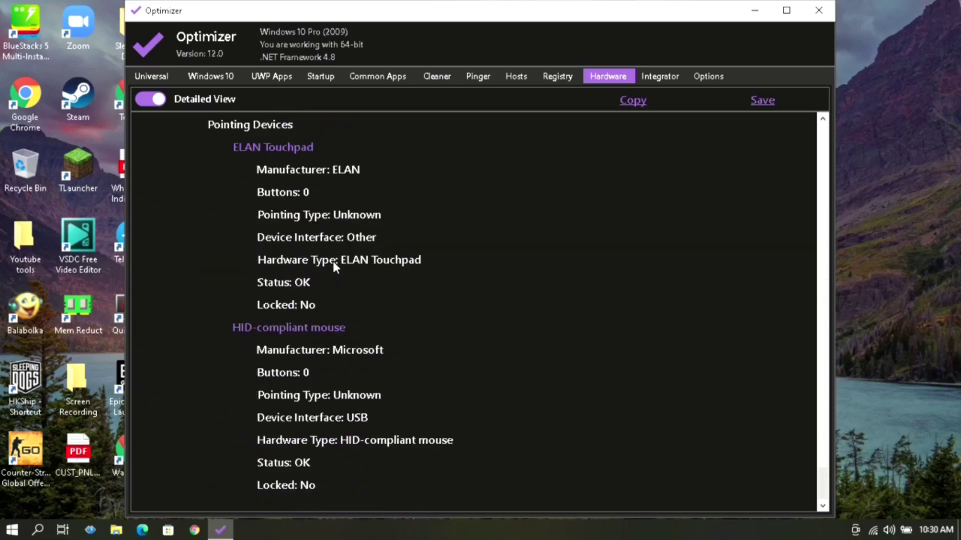
pyautogui.scroll(20, 330, 250)
pyautogui.scroll(15, 328, 205)
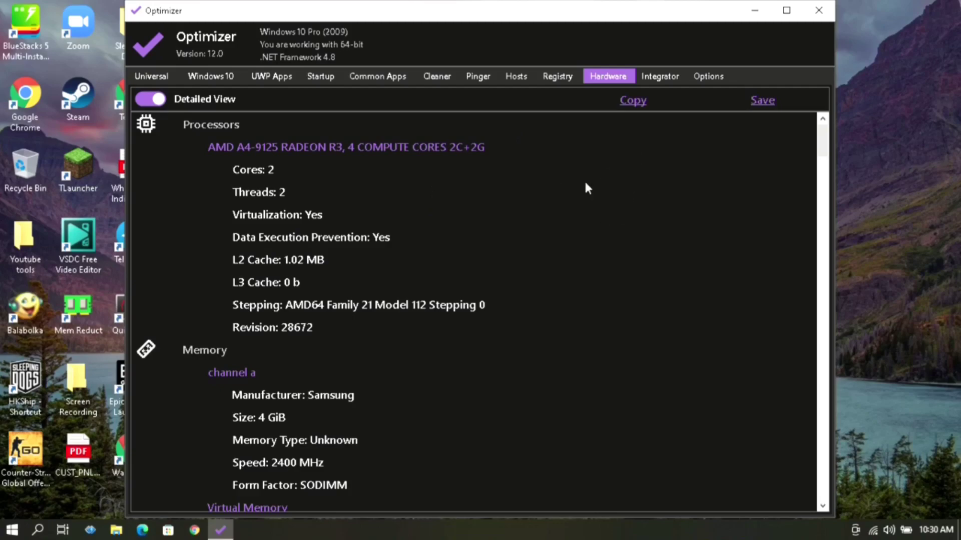
pyautogui.click(680, 78)
# Try the Jade theme, then set Optimizer's theme to Ruby.
pyautogui.click(710, 76)
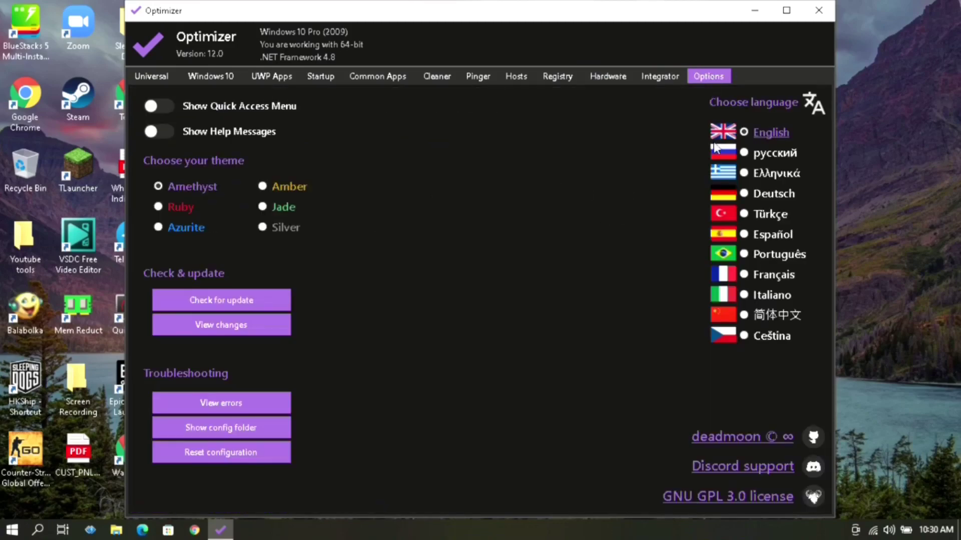
pyautogui.click(180, 206)
pyautogui.click(261, 206)
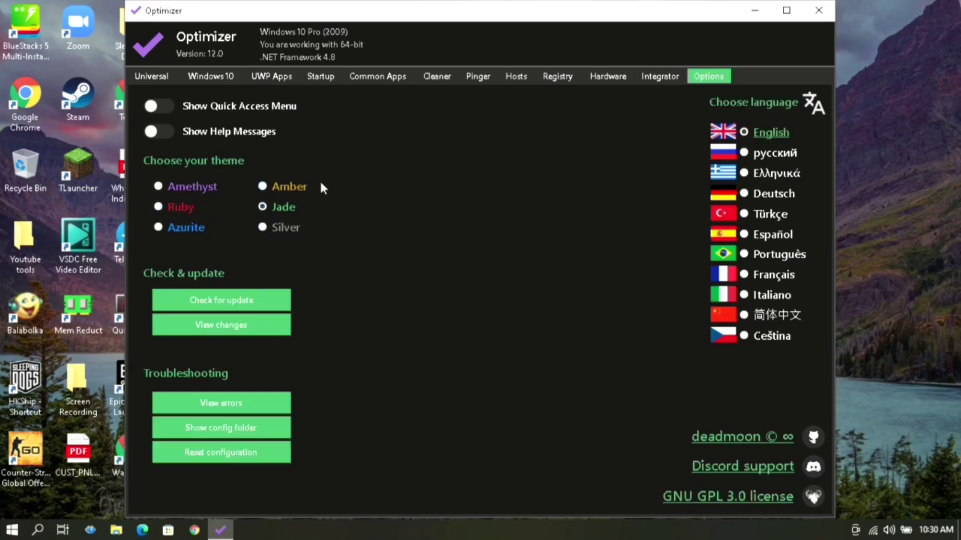
pyautogui.click(158, 206)
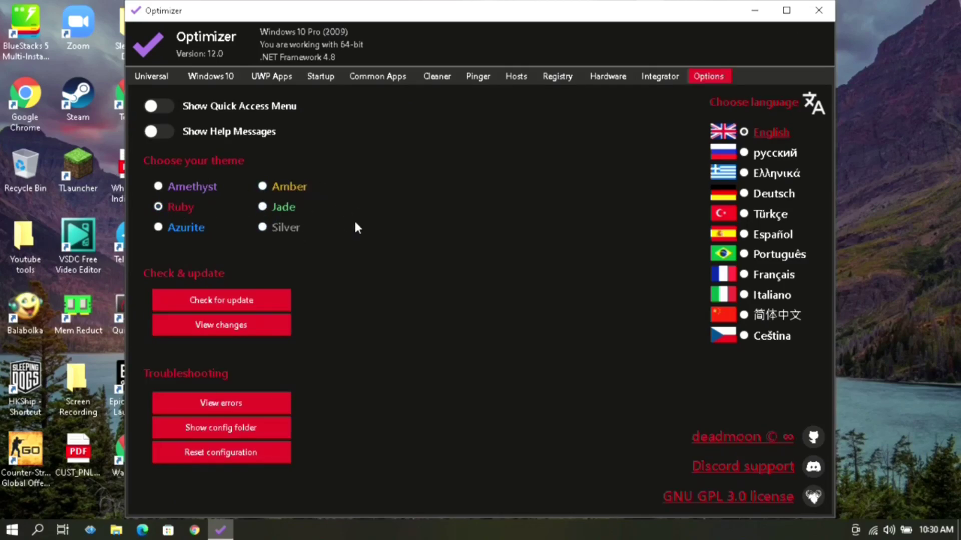
# Close Optimizer and refresh the Windows desktop twice.
pyautogui.click(804, 13)
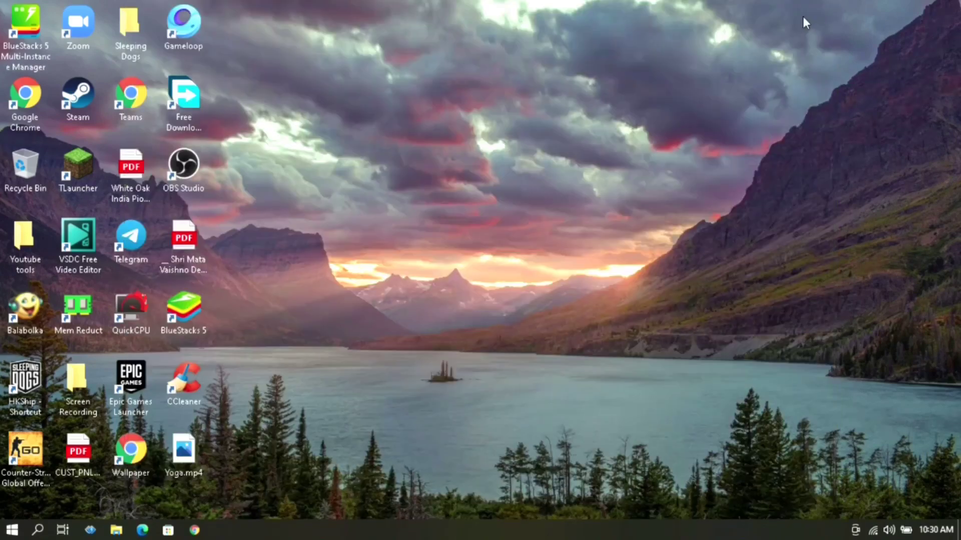
pyautogui.rightClick(432, 230)
pyautogui.click(488, 294)
pyautogui.rightClick(487, 294)
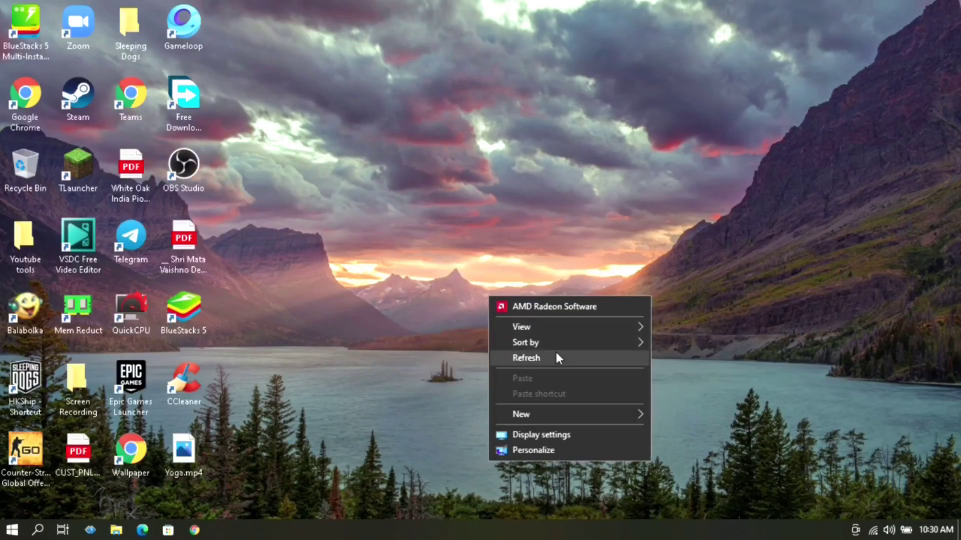
pyautogui.click(556, 353)
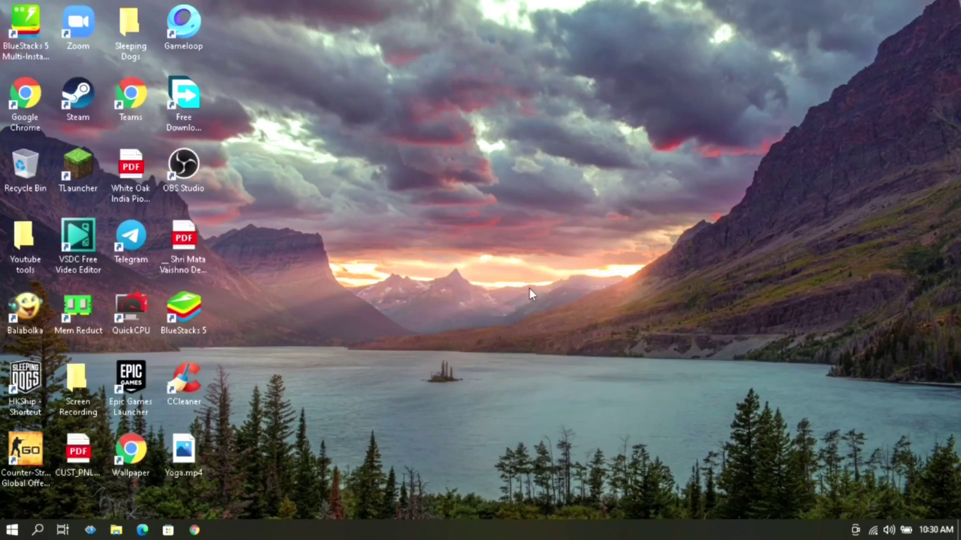